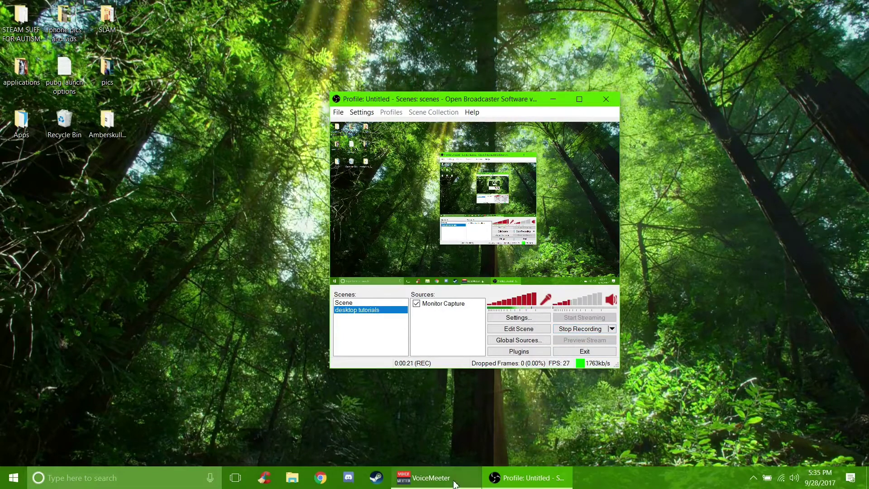
Bring up the Voicemeeter mixer, hide it, then bring it back to the front
left_click(426, 478)
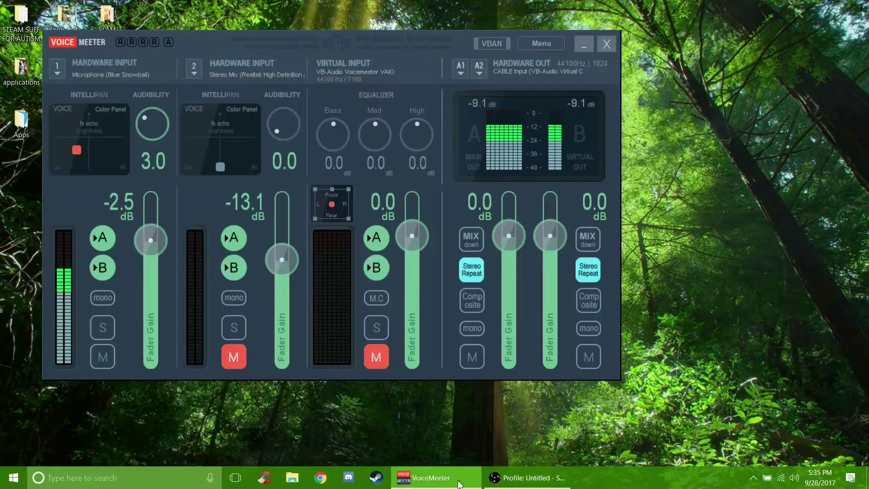
left_click(583, 48)
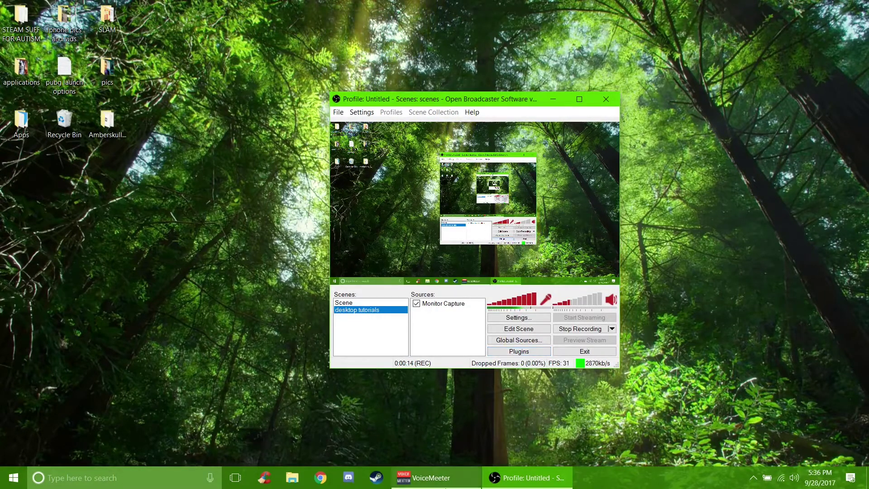
left_click(442, 482)
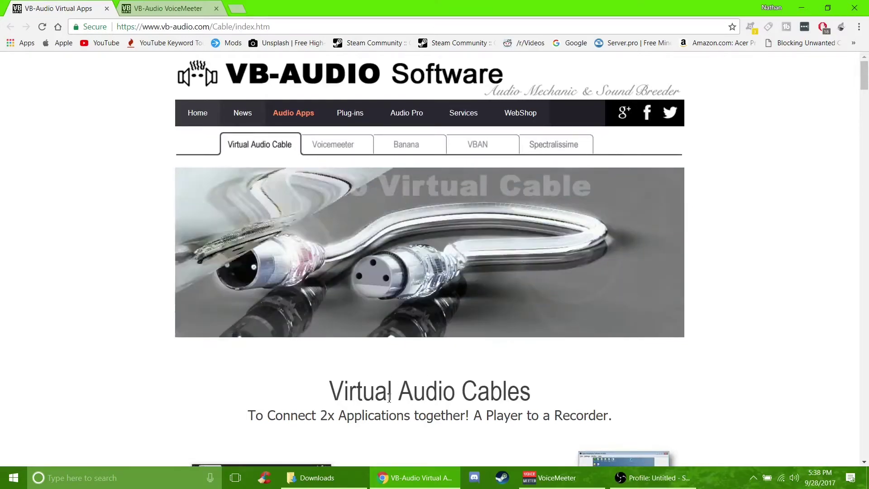
Scroll the Virtual Audio Cable page down toward its VB-CABLE Driver download section
left_click(171, 9)
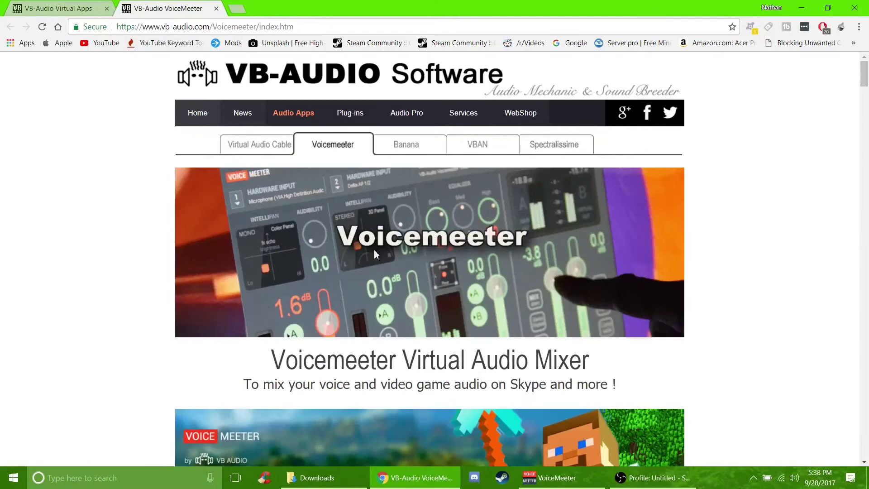
left_click(75, 10)
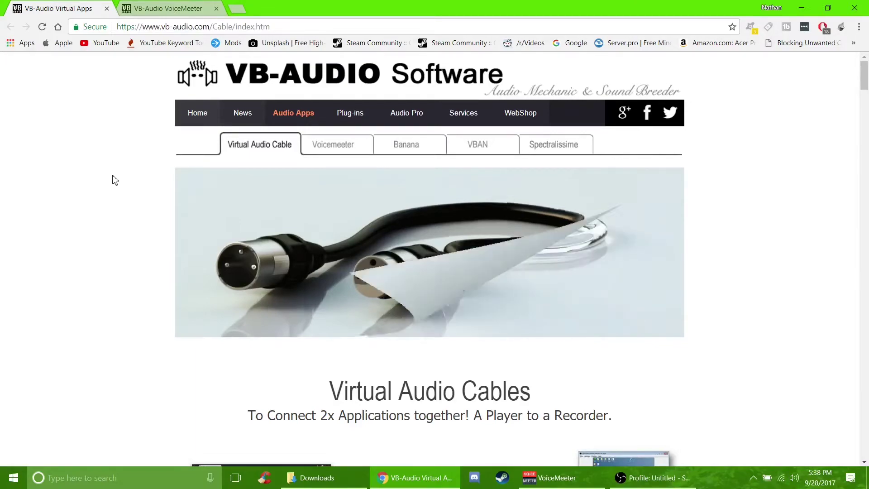
scroll(491, 243, "down", 9)
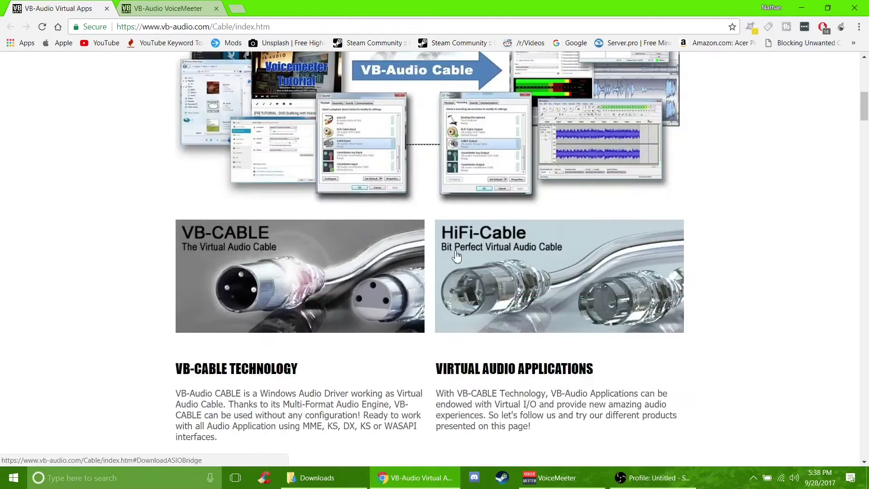
scroll(457, 257, "down", 14)
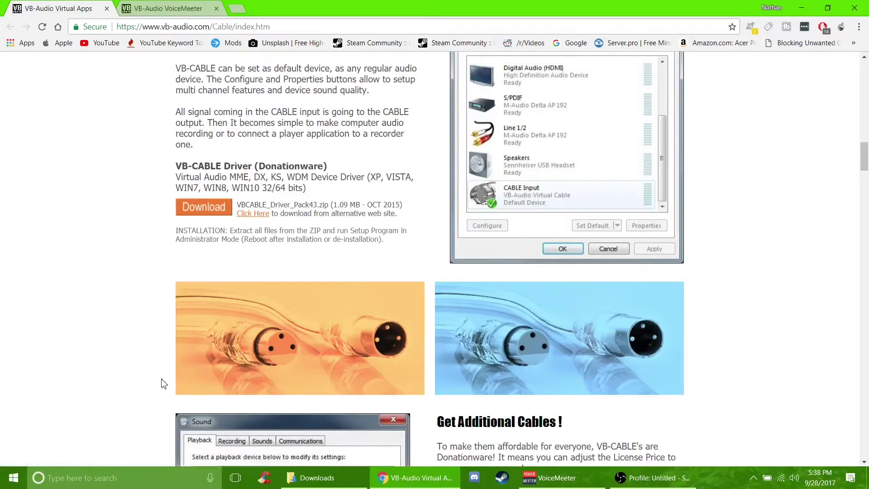
Scroll through the Voicemeeter product page, then close that tab
left_click(159, 13)
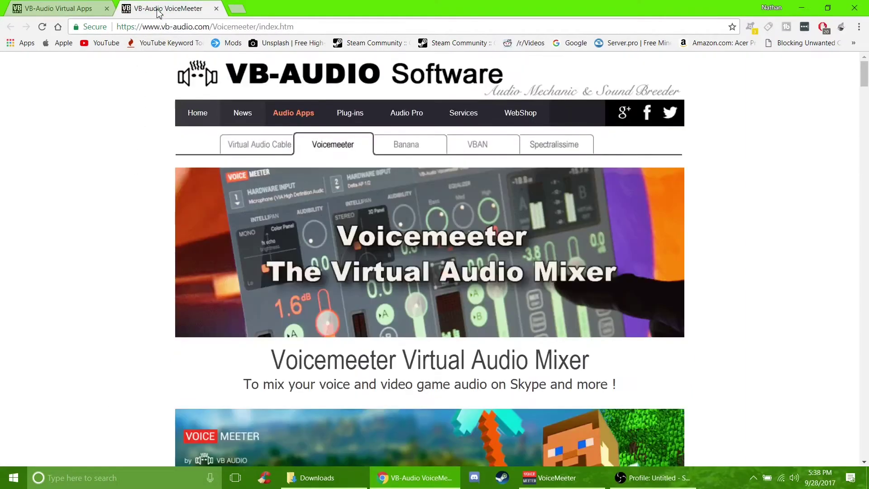
scroll(351, 212, "down", 10)
scroll(311, 235, "down", 6)
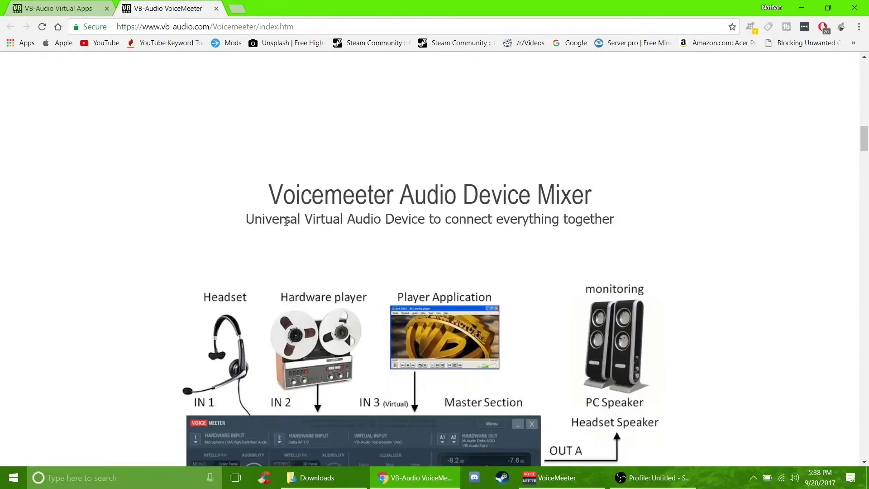
scroll(225, 164, "down", 15)
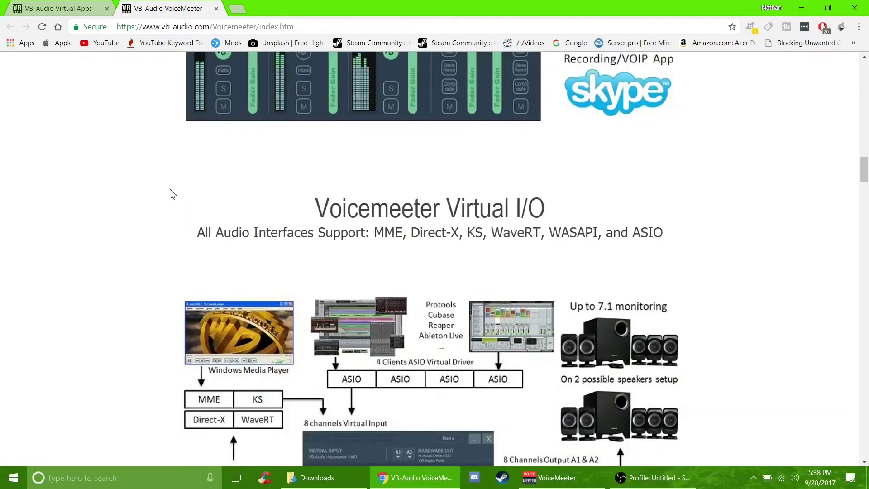
scroll(248, 220, "down", 12)
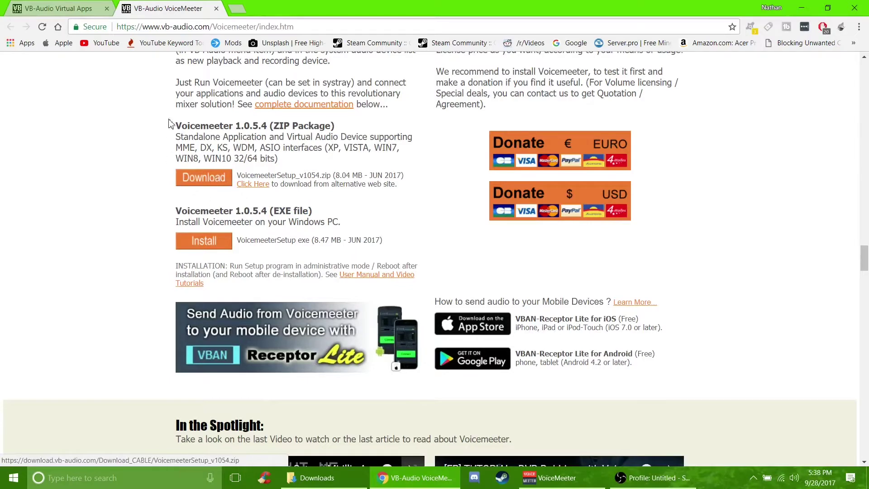
left_click(217, 9)
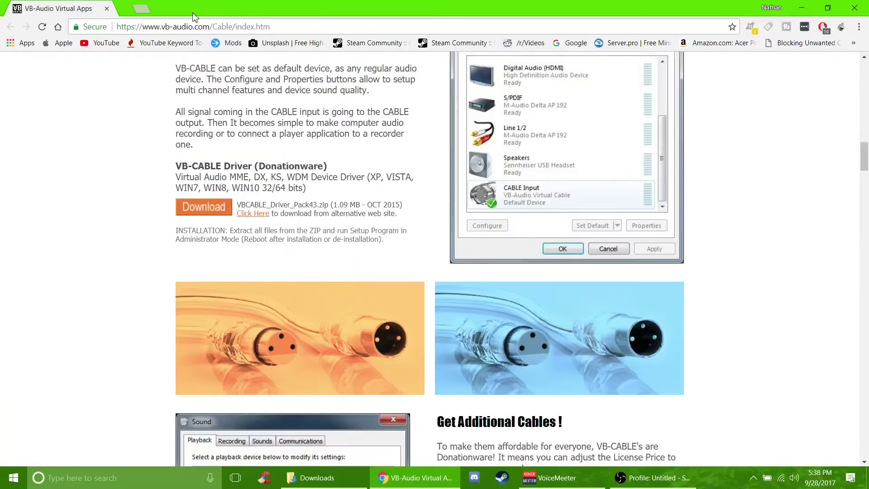
Close Chrome and inspect the VB-Audio archives in Downloads, checking VBCABLE_Driver_Pack43's options without acting
left_click(107, 9)
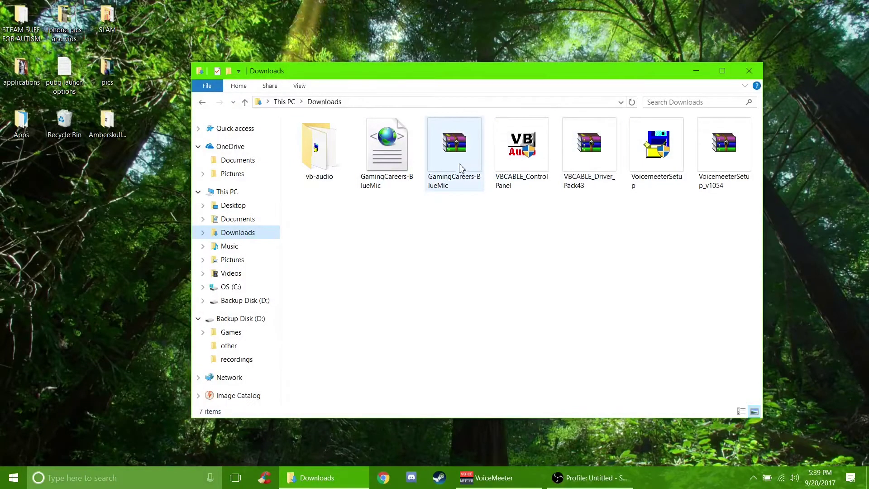
left_click(589, 165)
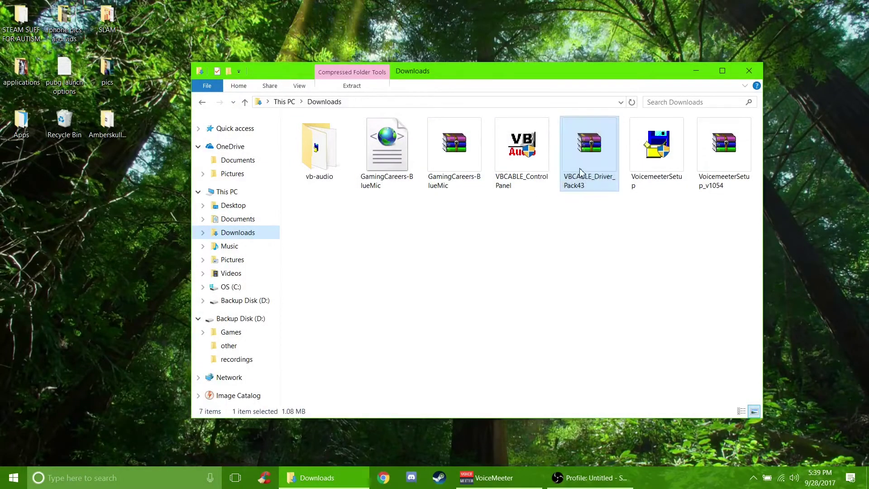
left_click(726, 164)
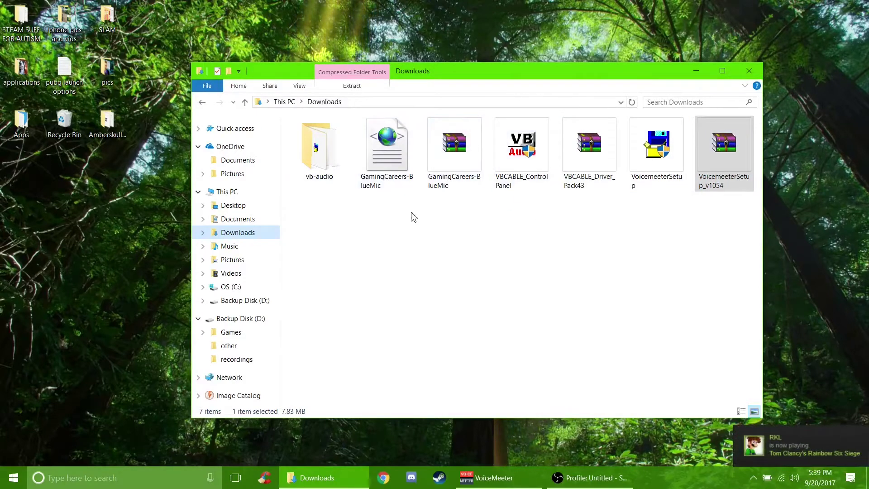
left_click(588, 147)
right_click(590, 149)
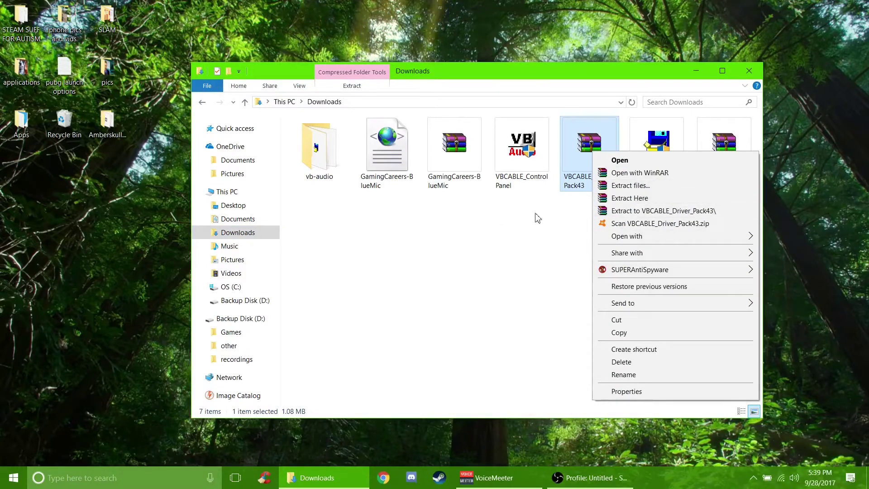
left_click(522, 264)
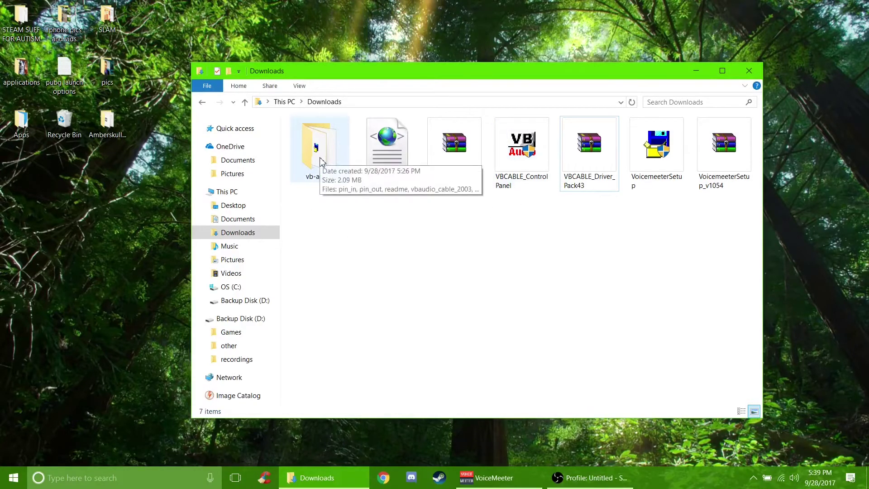
Browse the vb-audio folder's 26 driver files, then bring up the Win+X quick-access menu
double_click(320, 159)
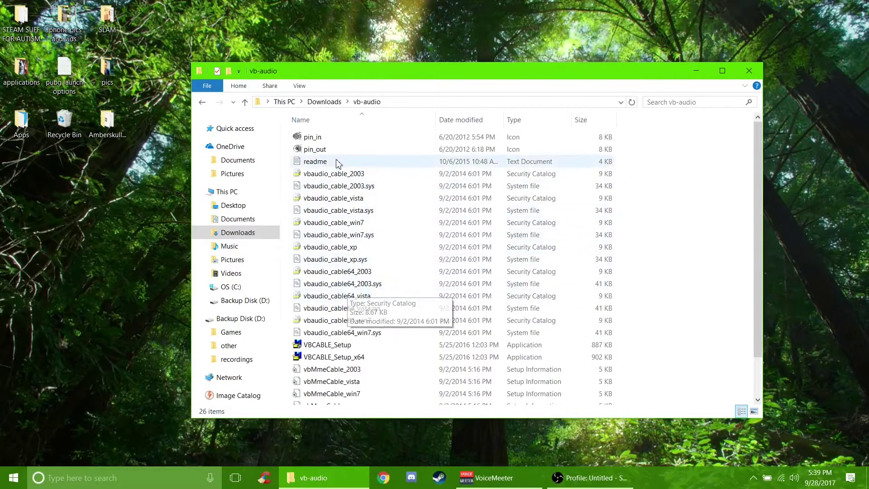
scroll(349, 344, "down", 2)
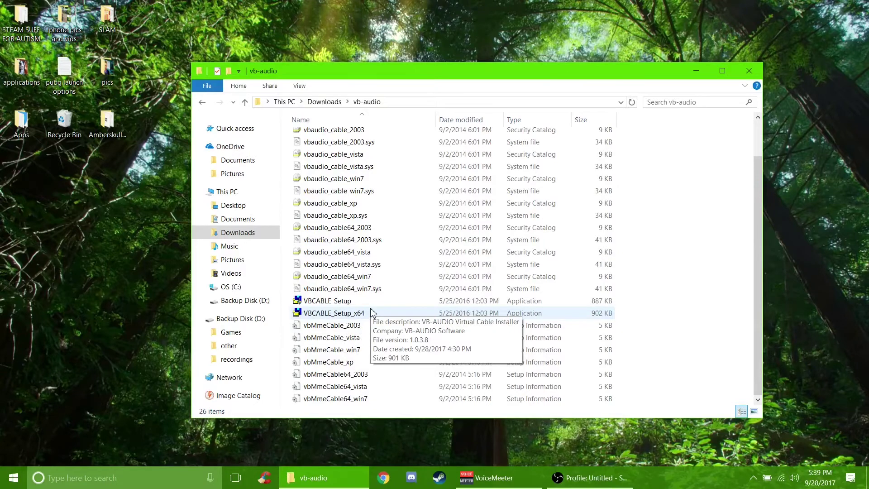
left_click(12, 479)
right_click(12, 479)
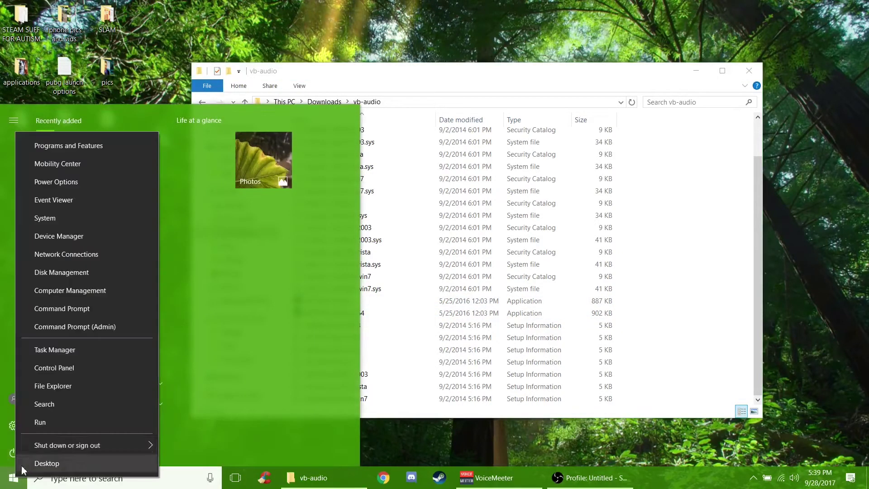
Check on the System page that Windows 10 Home is 64-bit, then close it
left_click(62, 221)
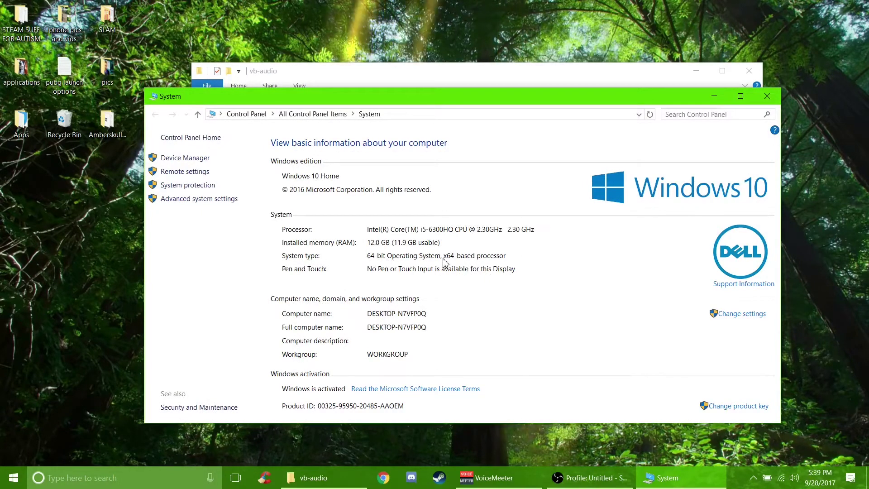
left_click(762, 102)
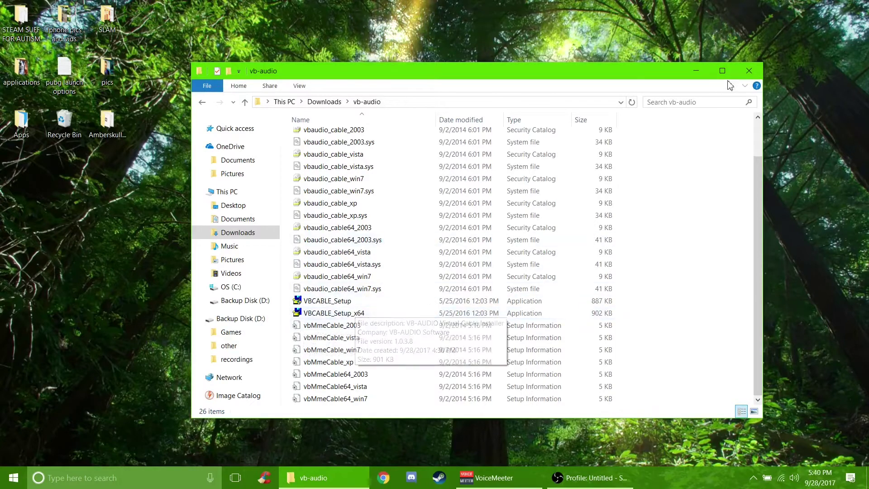
Select VBCABLE_Setup_x64 and bring up its options to run it as administrator
scroll(311, 282, "up", 2)
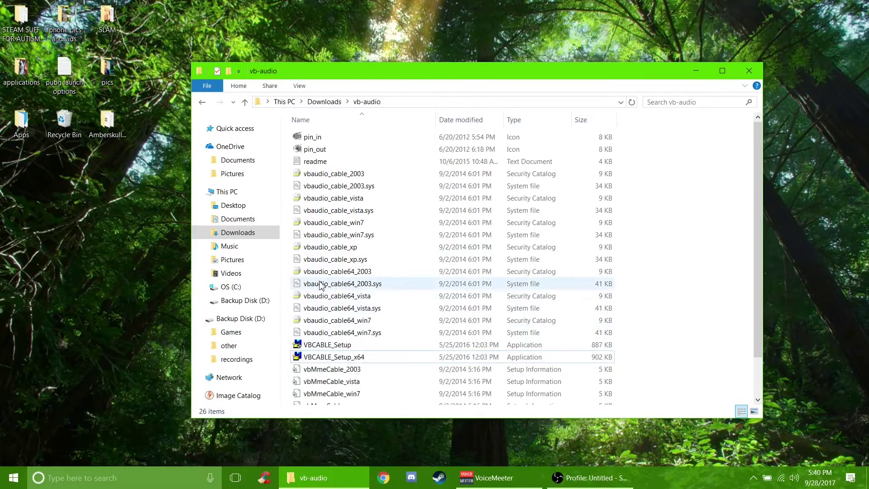
left_click(326, 362)
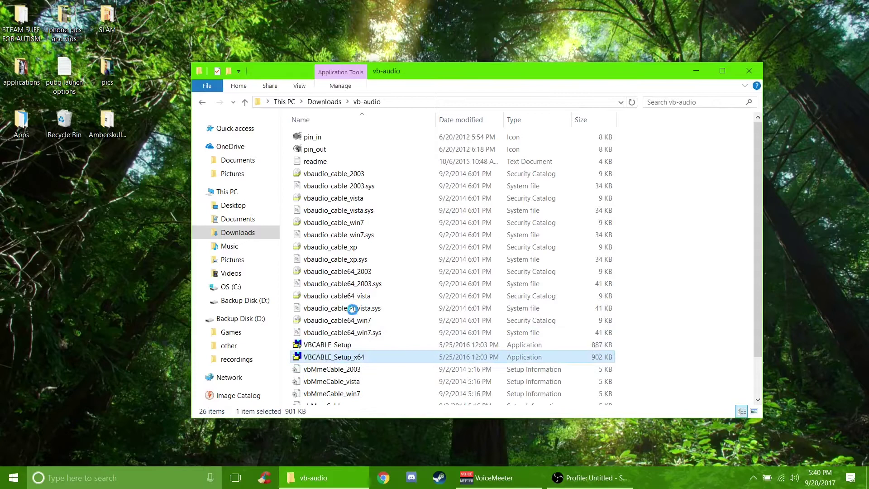
key("shift+F10")
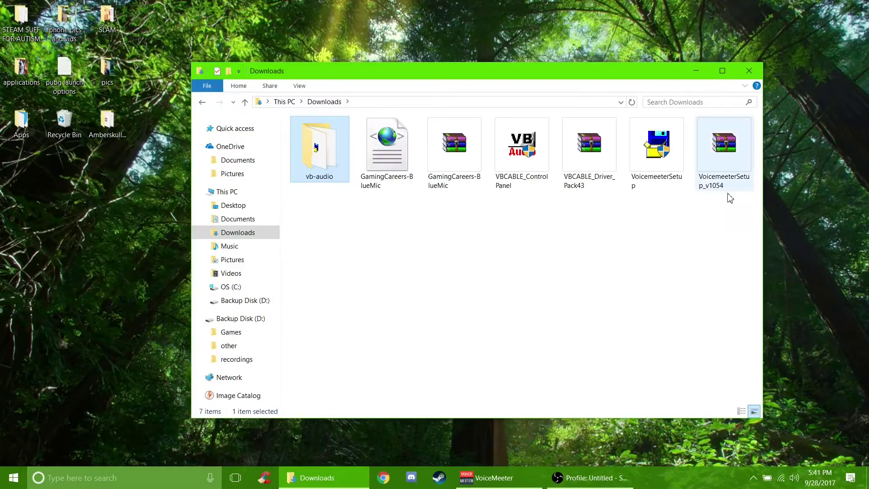
Open VoicemeeterSetup_v1054 in WinRAR, dismiss the expired-trial notice, and return to Downloads
double_click(726, 190)
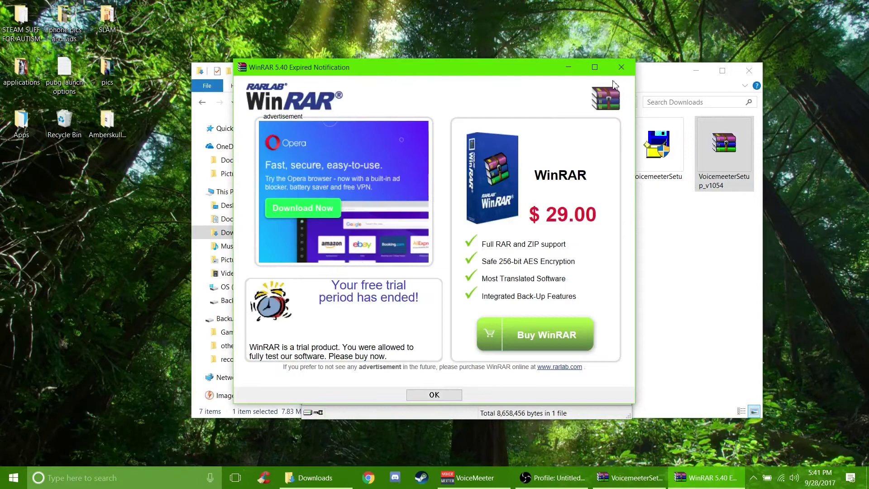
key("Return")
left_click(675, 243)
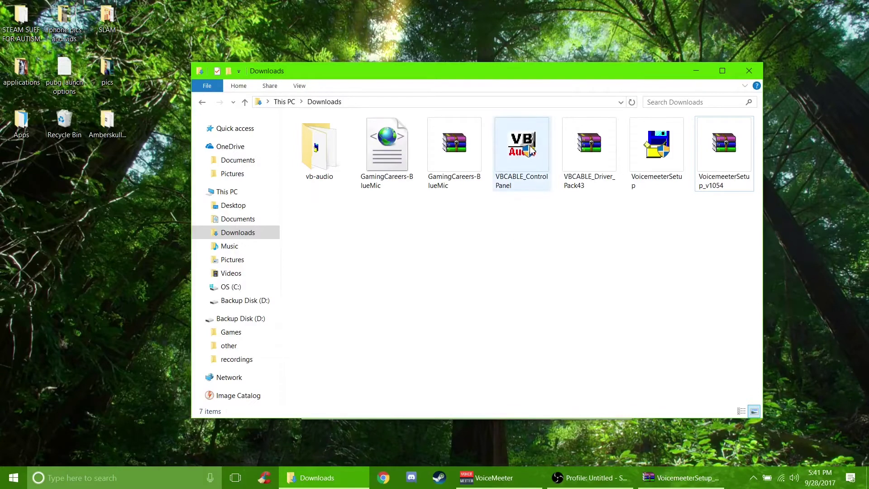
Move the Voicemeeter mixer down and right, then bring the Downloads folder in front
key("alt+Tab")
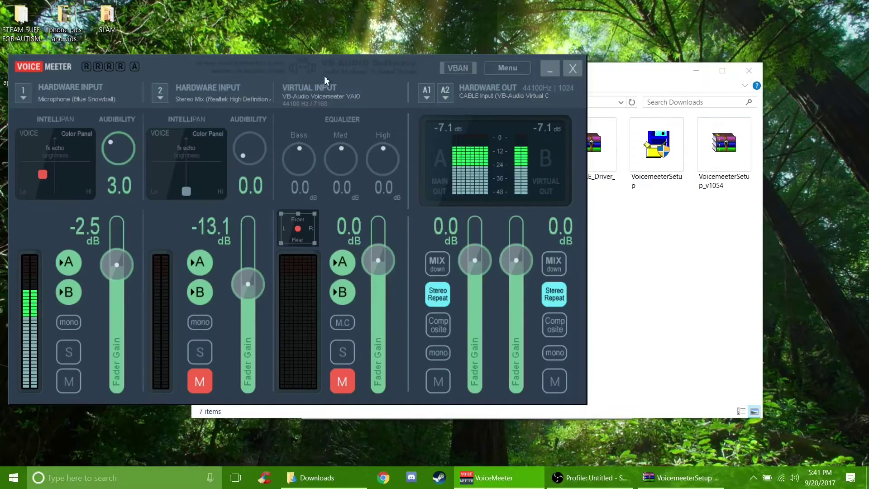
left_click_drag(318, 24, 312, 74)
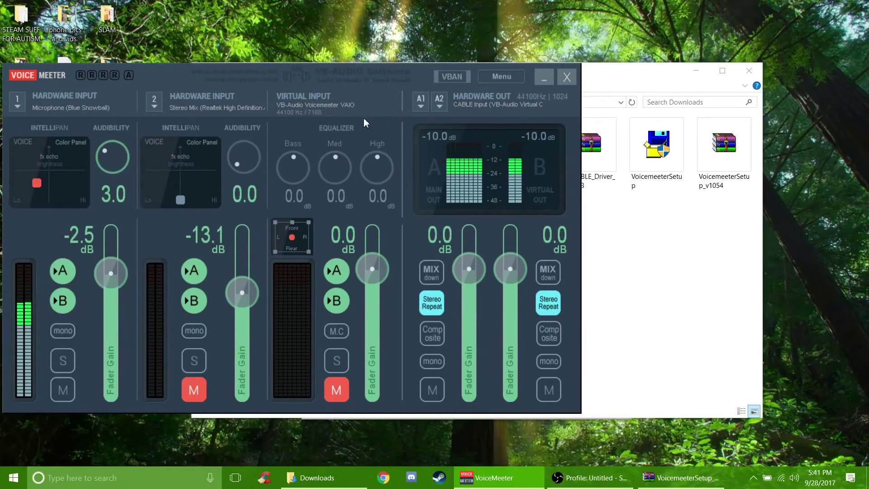
left_click(642, 80)
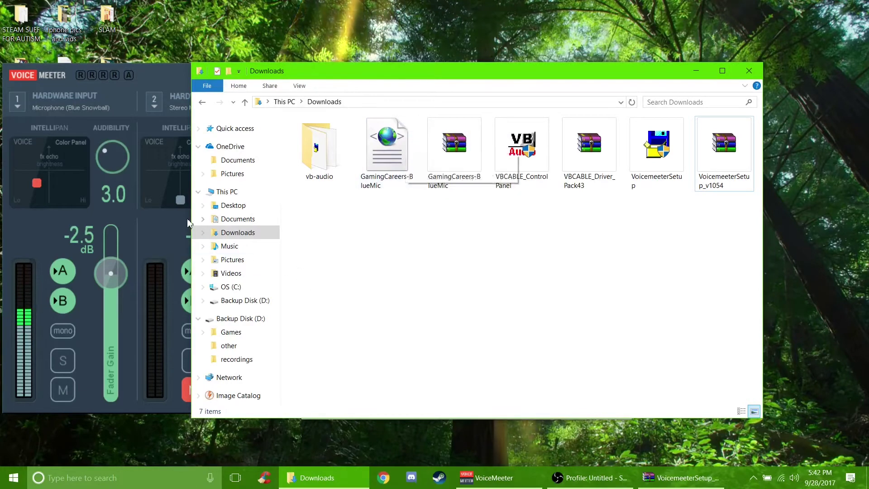
Switch to the Voicemeeter mixer, then back to the Downloads folder
left_click(486, 478)
left_click(663, 77)
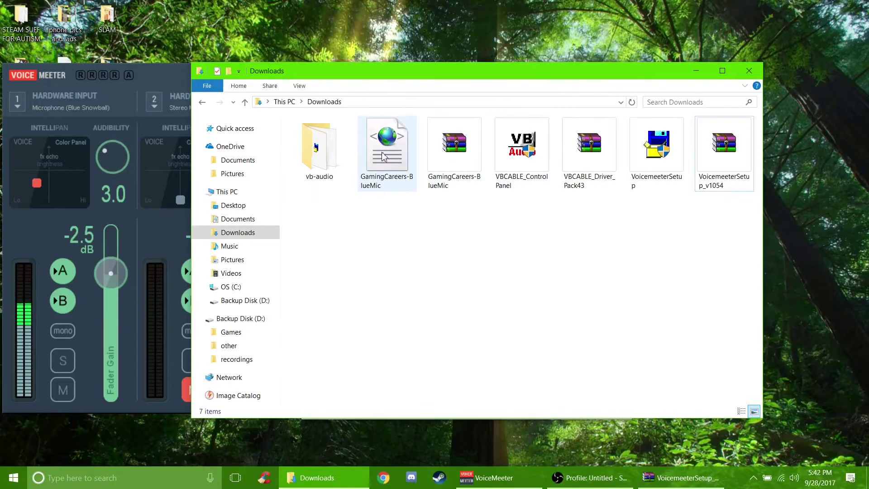
left_click(749, 71)
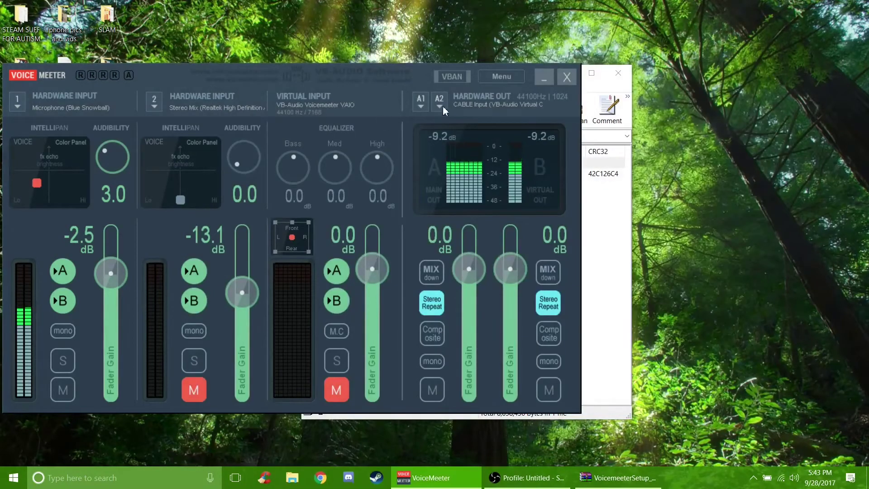
left_click(502, 77)
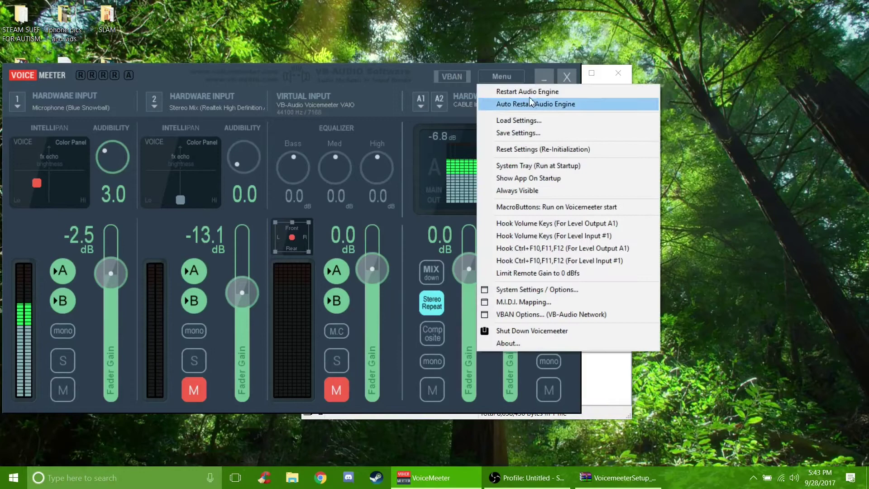
left_click(529, 121)
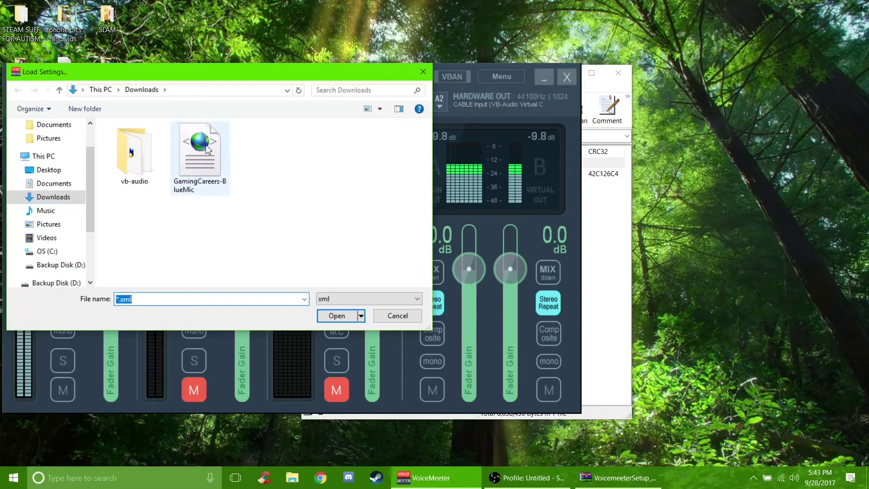
left_click(423, 72)
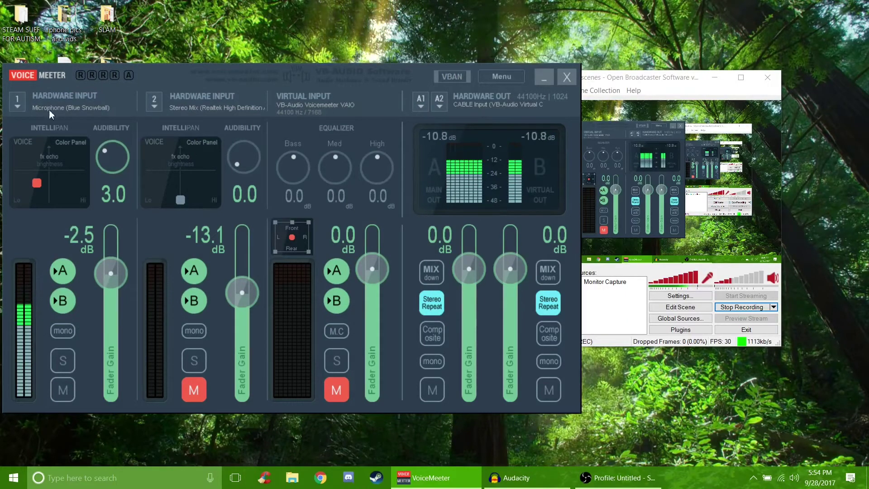
left_click(19, 106)
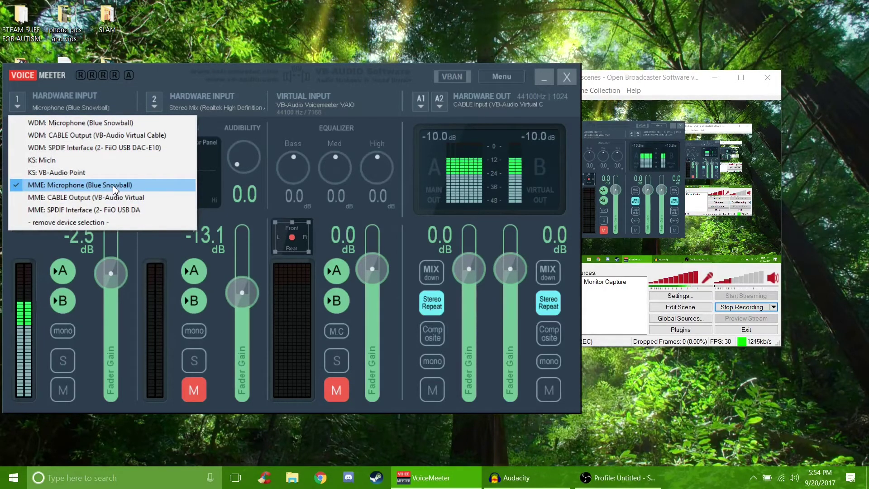
left_click(147, 86)
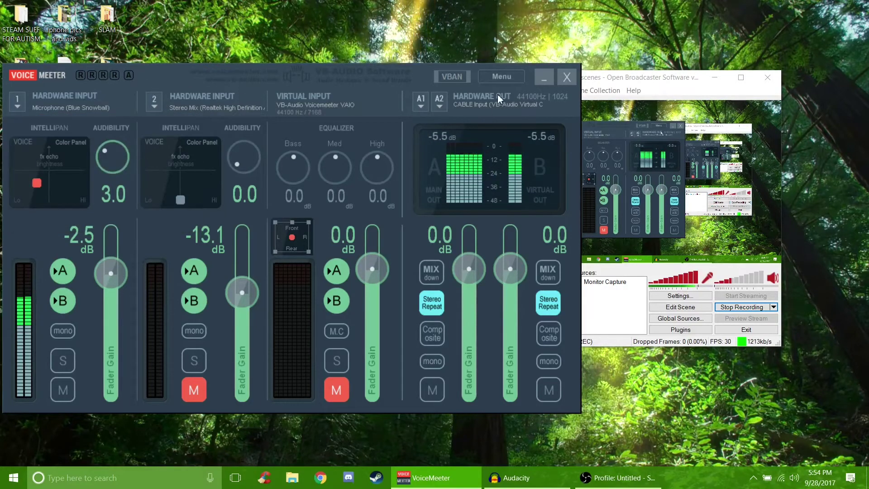
left_click(420, 103)
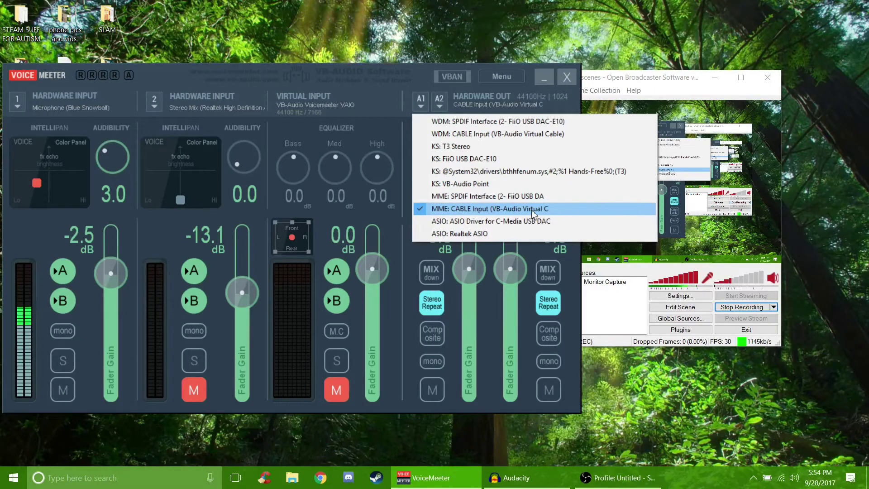
left_click(381, 108)
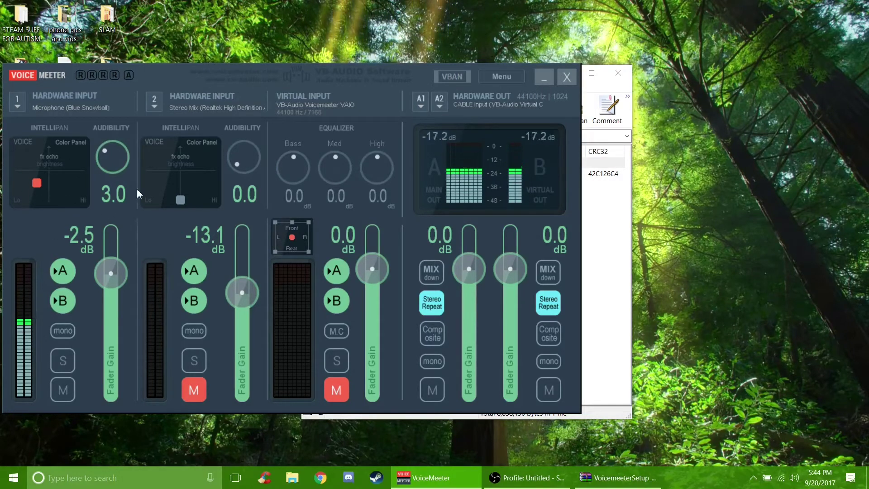
Minimize the Voicemeeter mixer to reveal WinRAR's VoicemeeterSetup_v1054.zip window
left_click(430, 478)
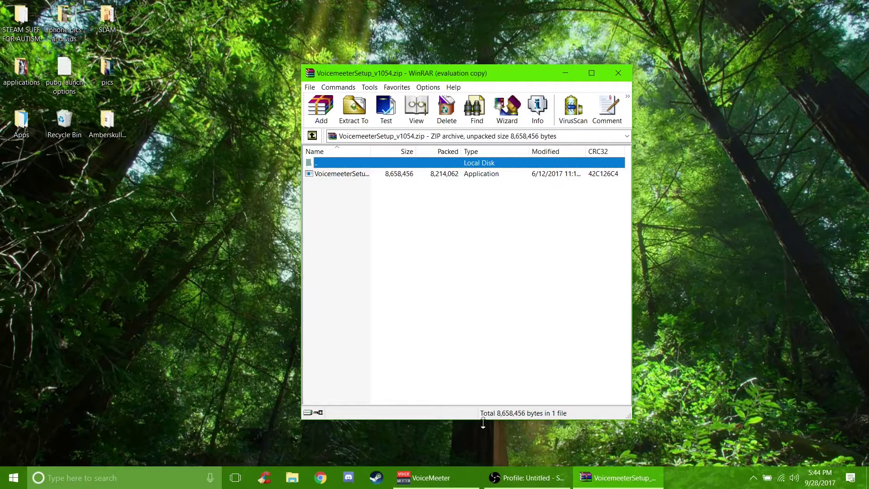
Check that OBS is recording, close the WinRAR archive, and search 'a' to launch Audacity
left_click(525, 477)
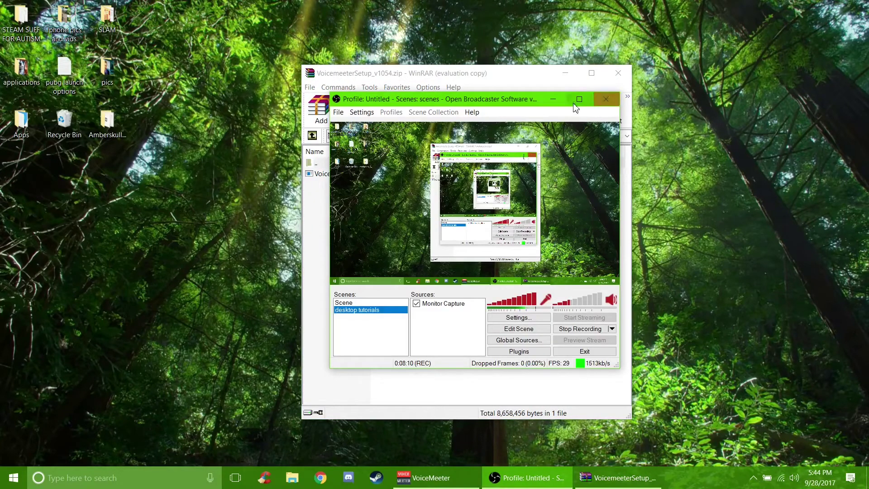
left_click(549, 84)
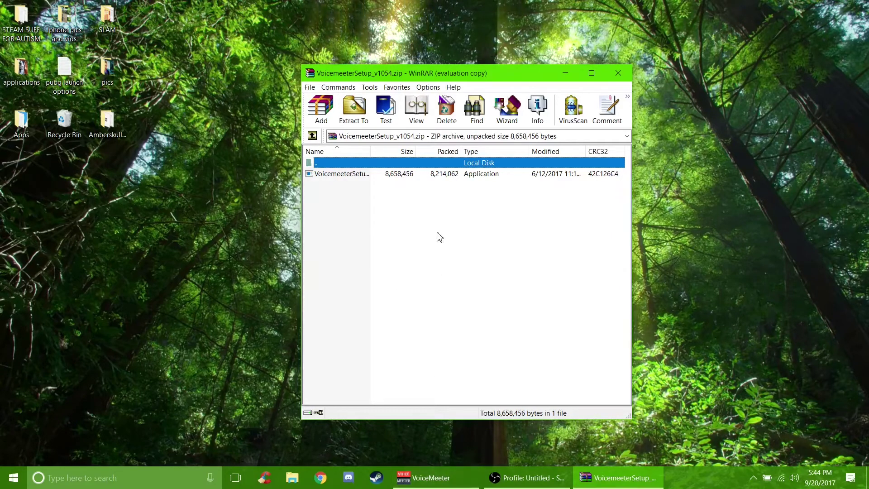
left_click(618, 74)
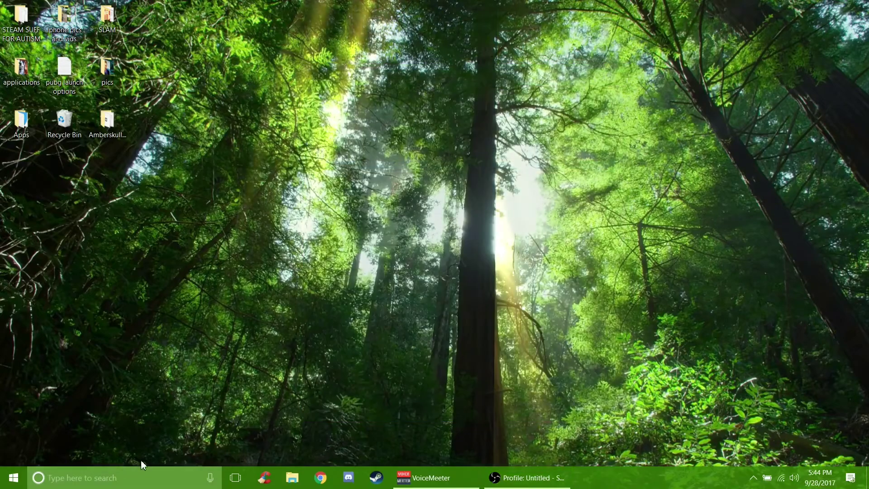
left_click(142, 475)
type("a")
key("Return")
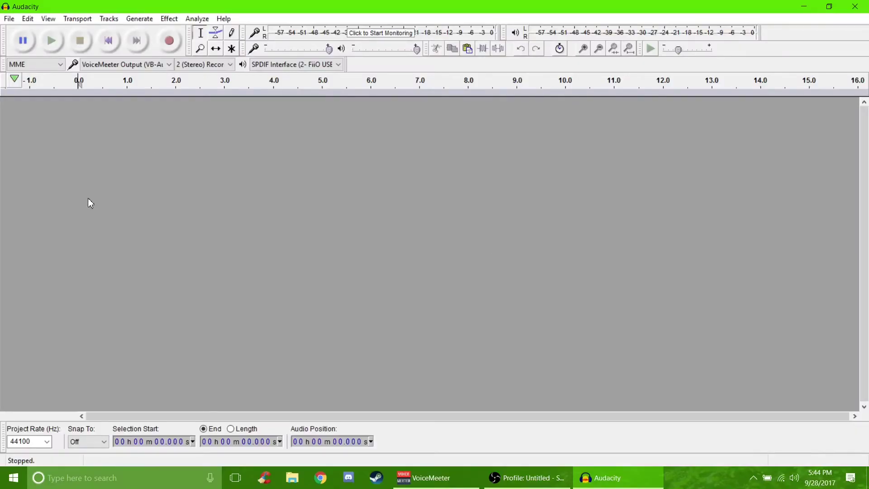
left_click(110, 66)
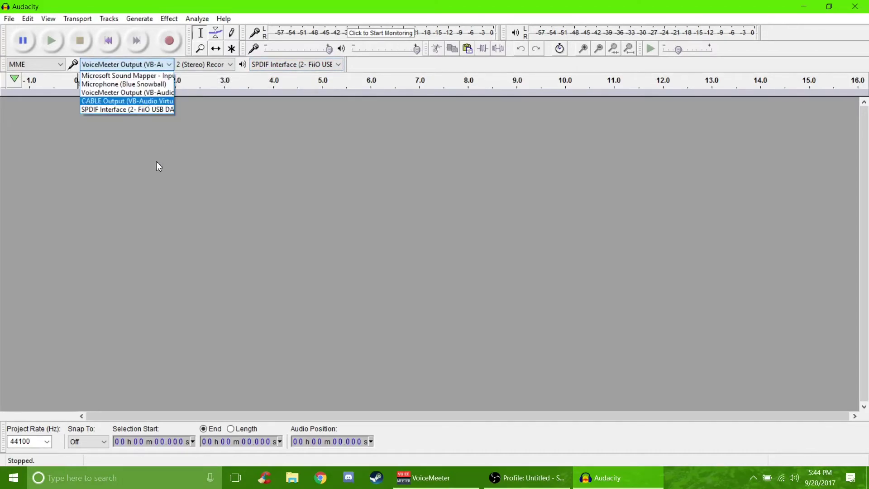
left_click(150, 152)
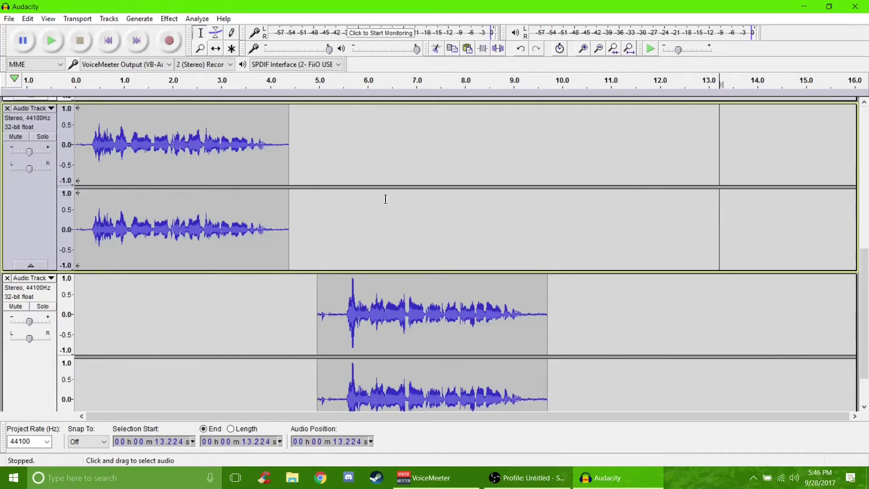
Play both recorded takes from 0.197 s to compare them, then stop playback
scroll(385, 200, "up", 3)
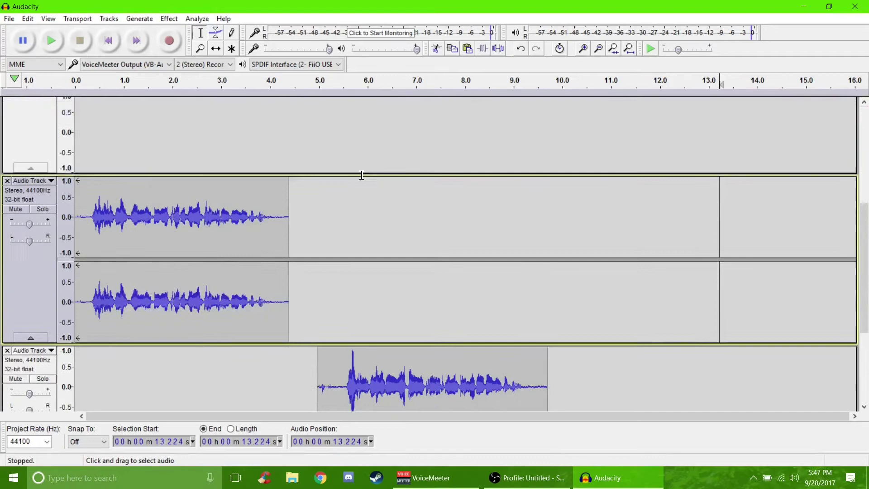
scroll(330, 188, "down", 2)
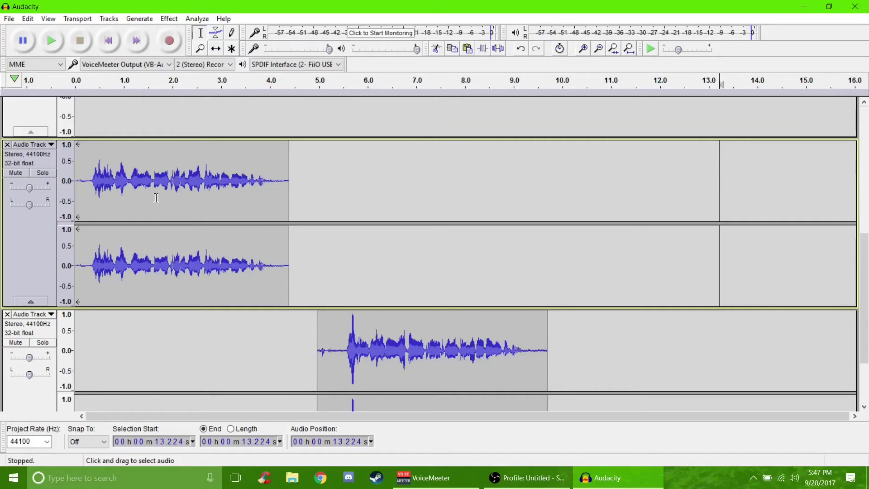
left_click(86, 131)
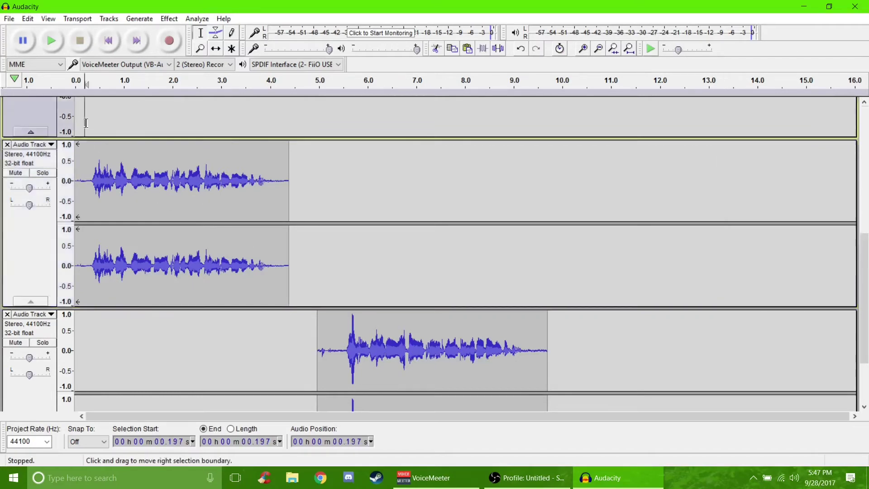
key("space")
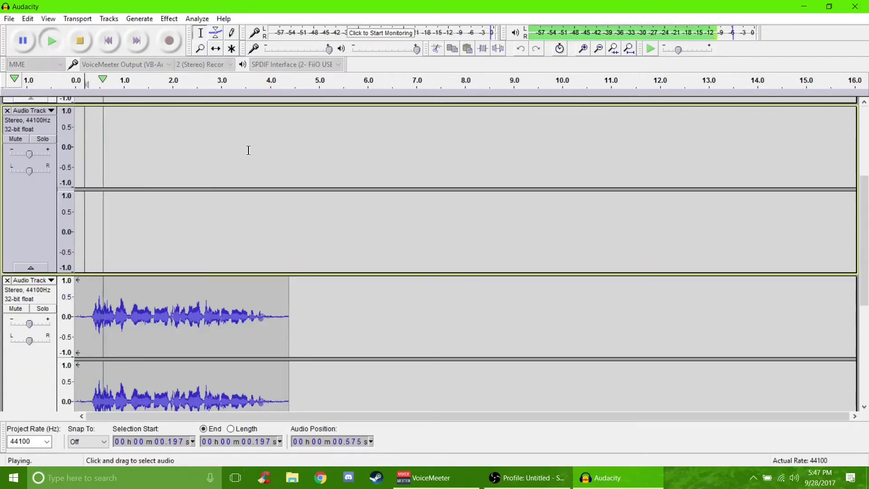
scroll(404, 220, "down", 5)
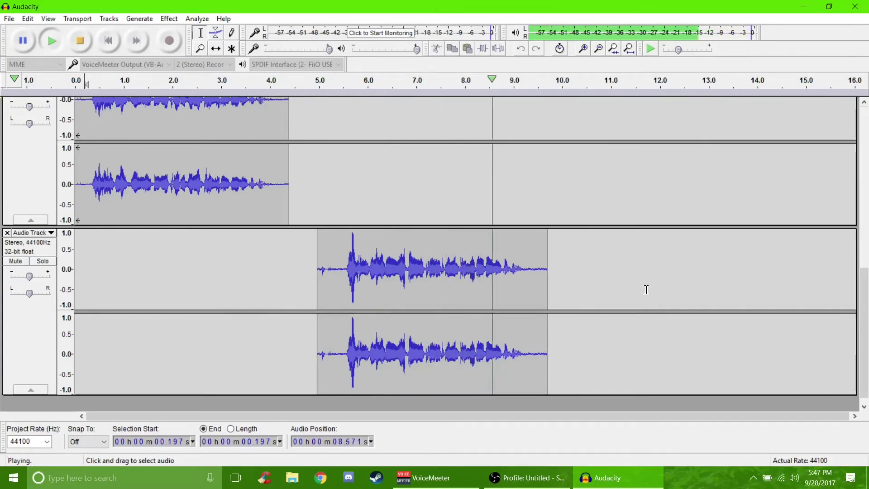
key("space")
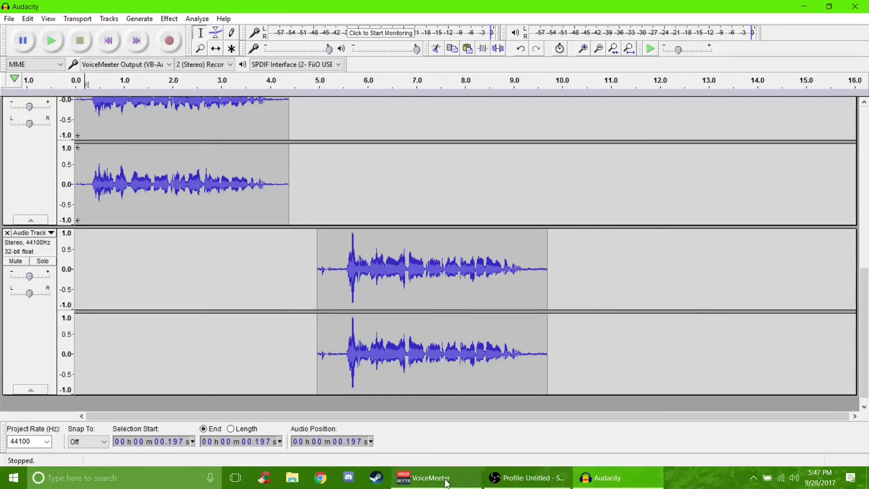
Bring the Voicemeeter mixer forward briefly, then minimize it to return to Audacity
left_click(423, 478)
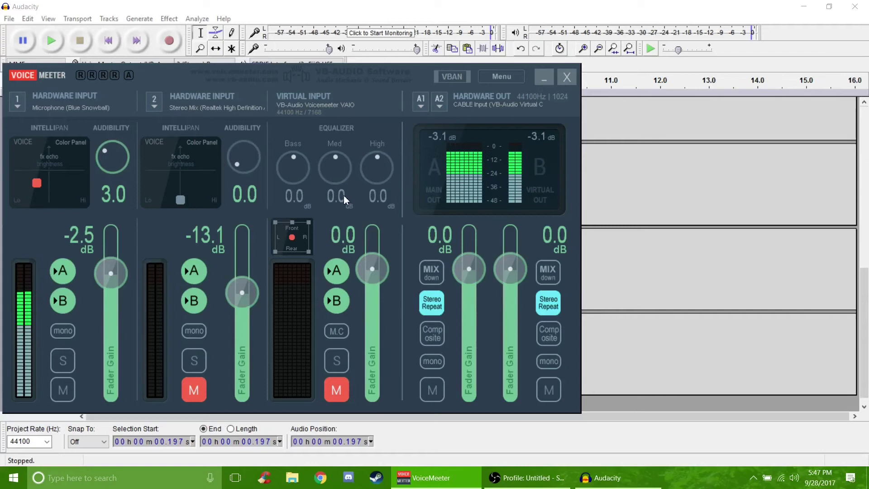
left_click(544, 80)
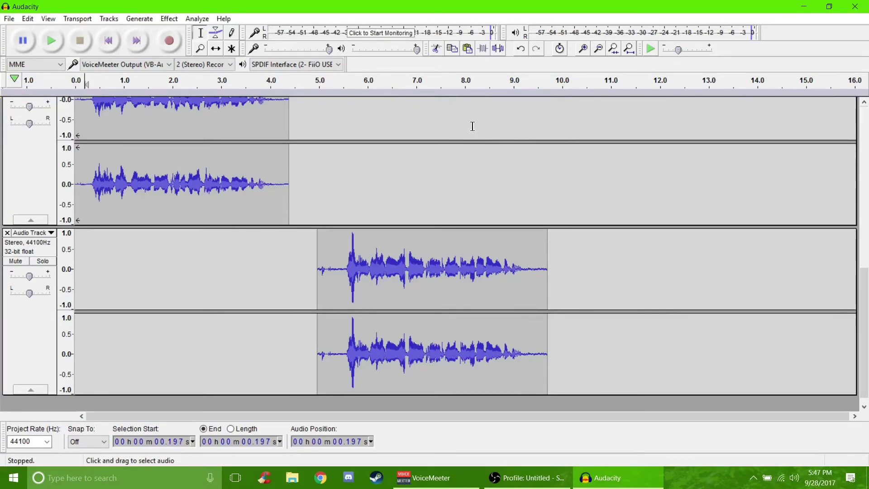
left_click(804, 9)
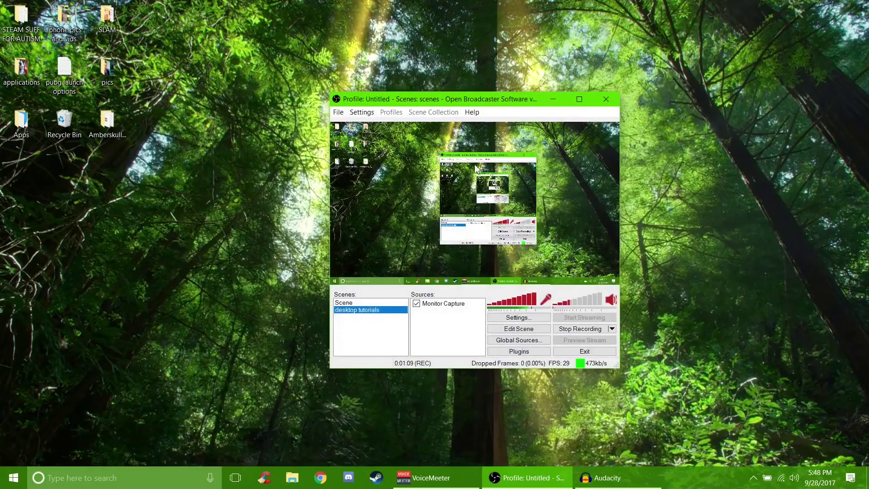